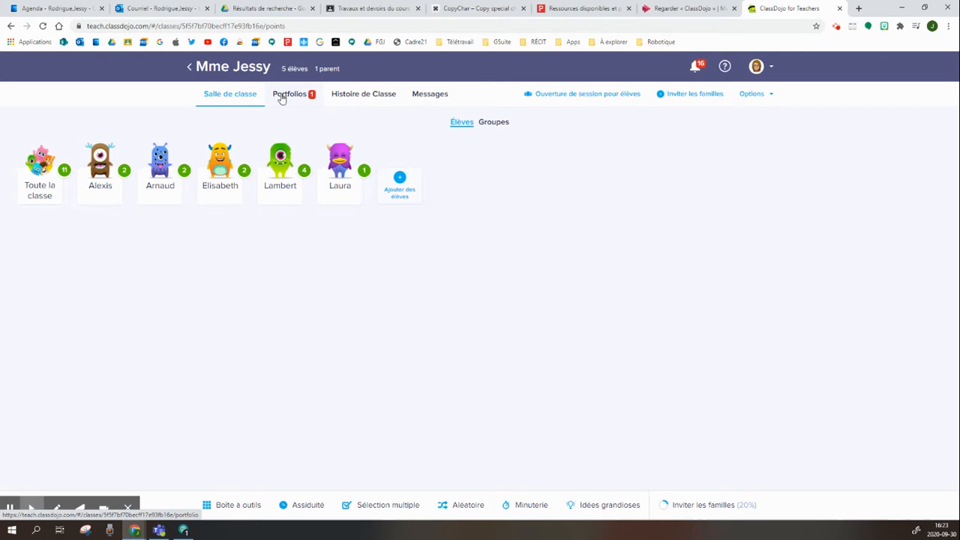
Start a new portfolio activity titled "Chasse aux sons" with Photo as the response type
click(281, 98)
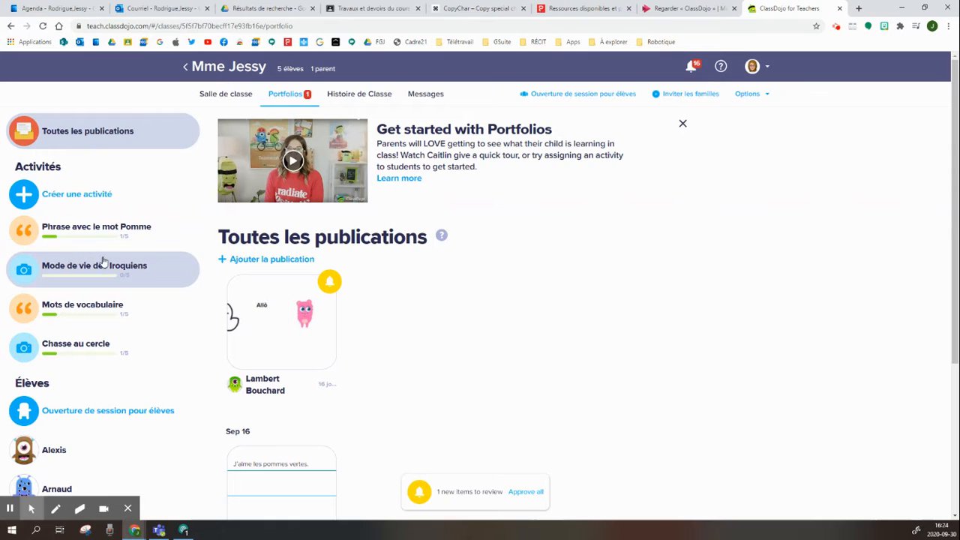
click(53, 196)
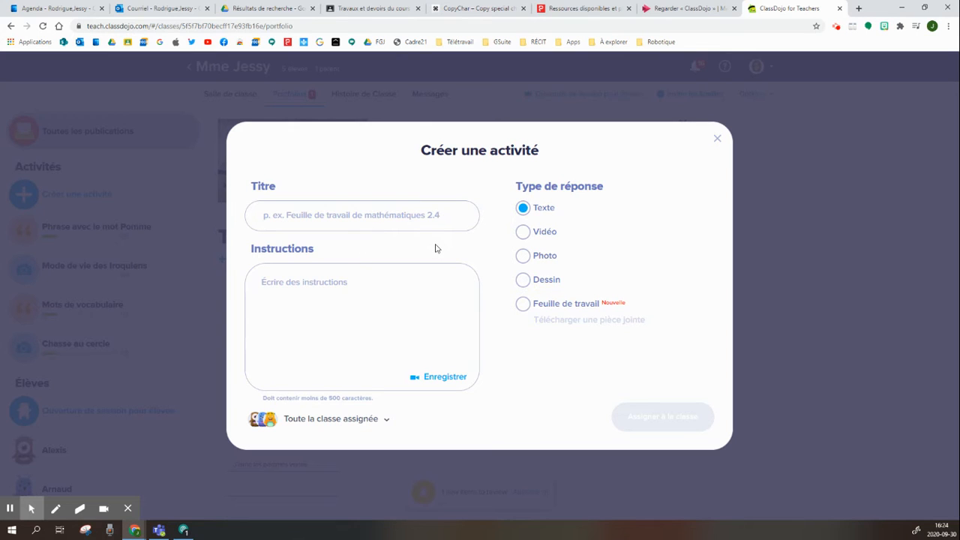
click(529, 258)
click(374, 220)
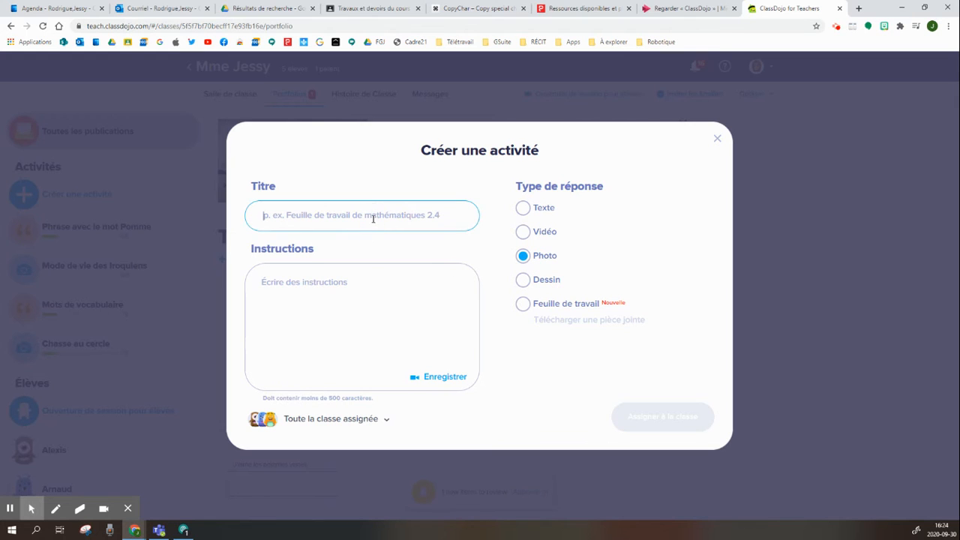
text(Chasse aux sons)
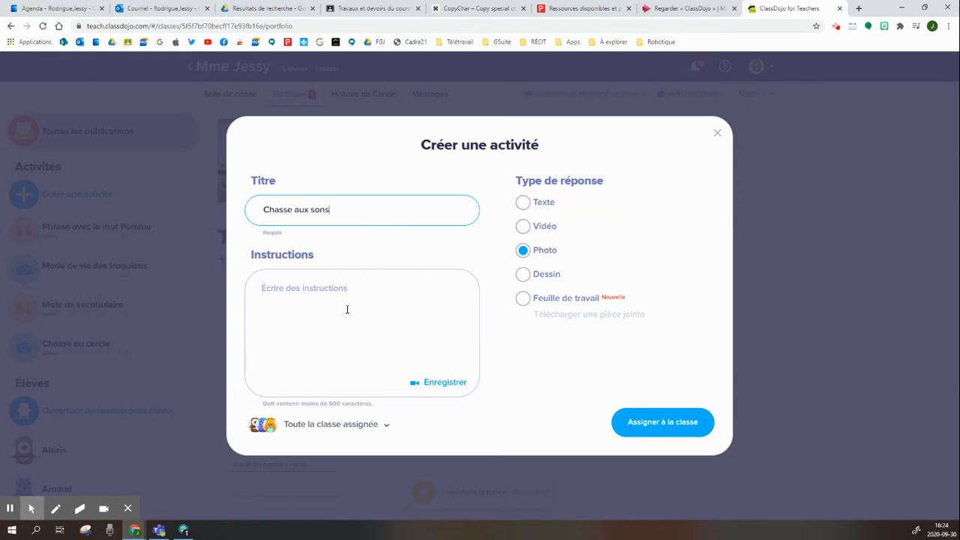
Fill in the activity's instructions with "ahfjakhdaksjdhaskdjhasd" and attach a newly recorded webcam video
click(347, 309)
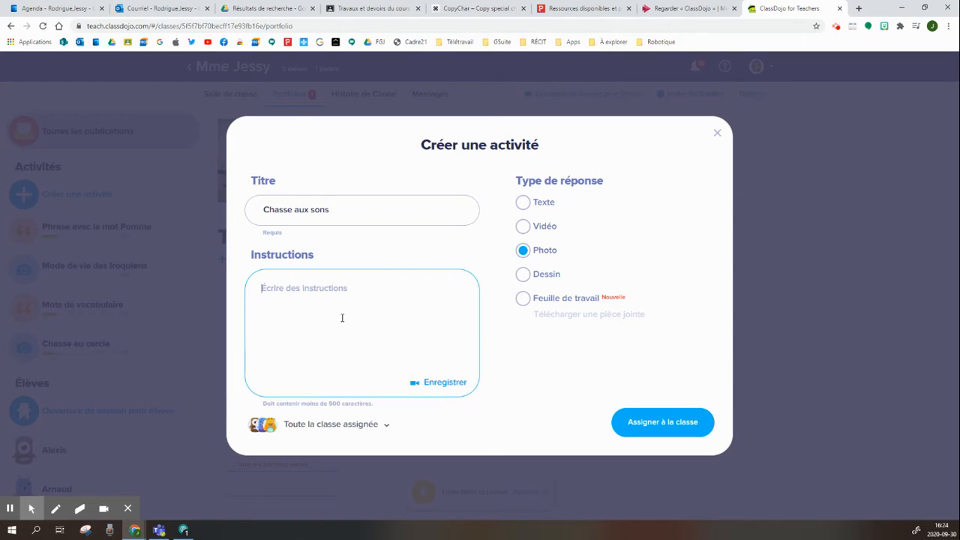
text(ahfjakhdaksjdhaskdjhasd)
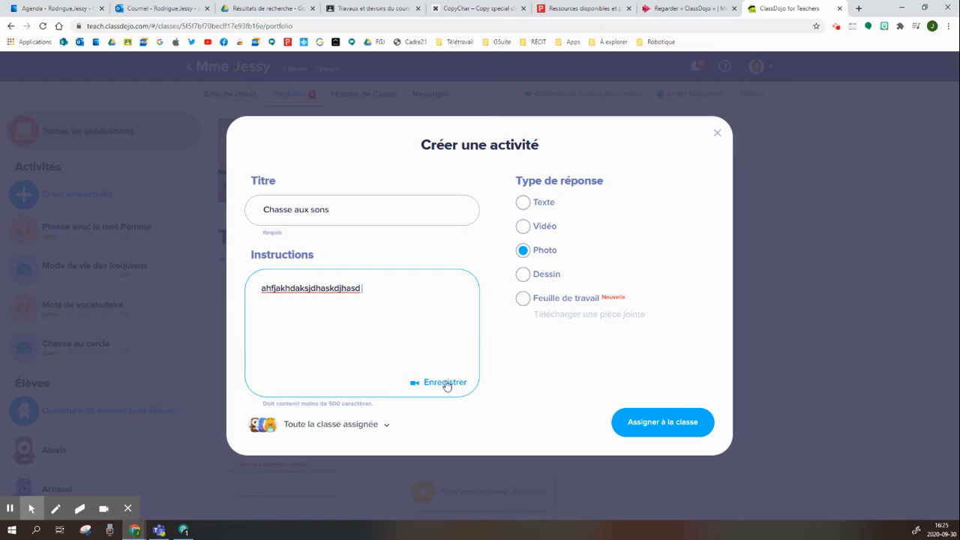
click(446, 383)
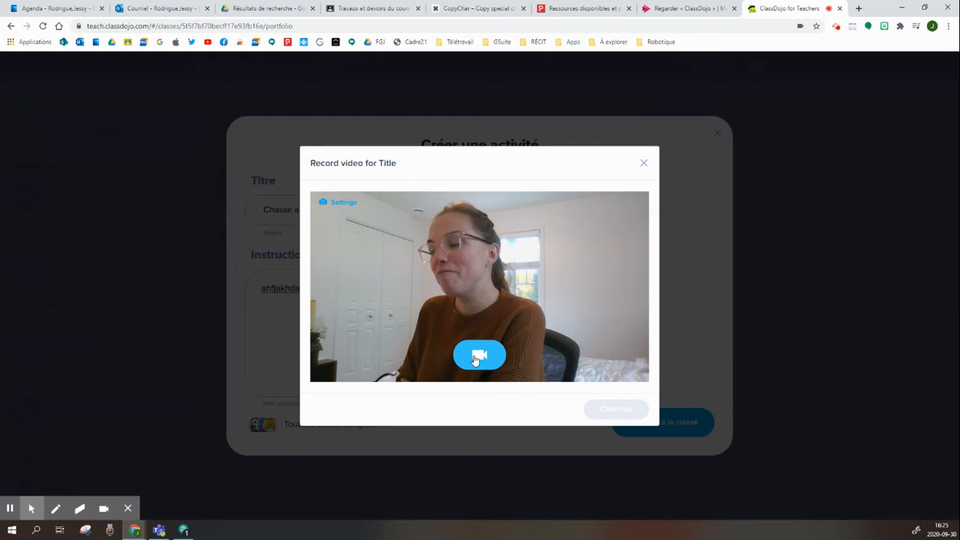
click(472, 363)
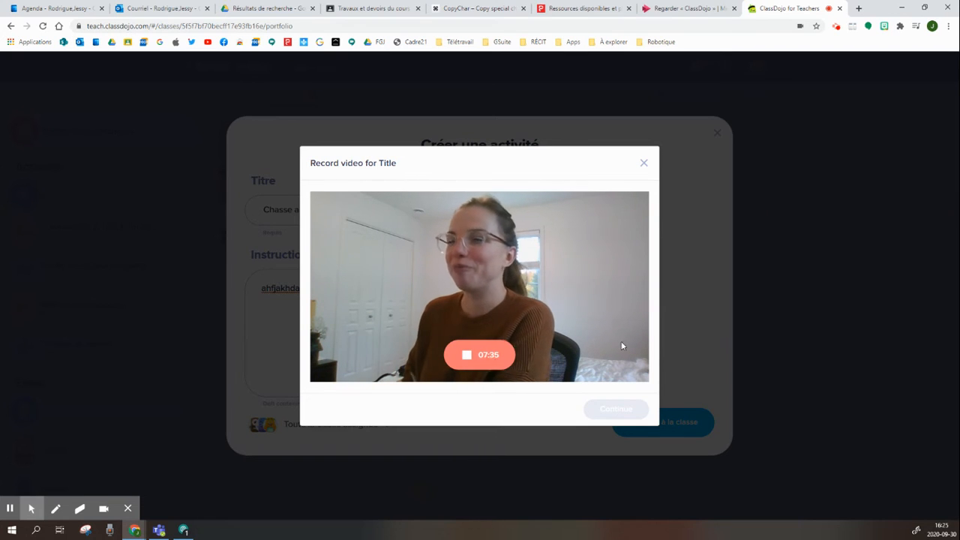
click(476, 359)
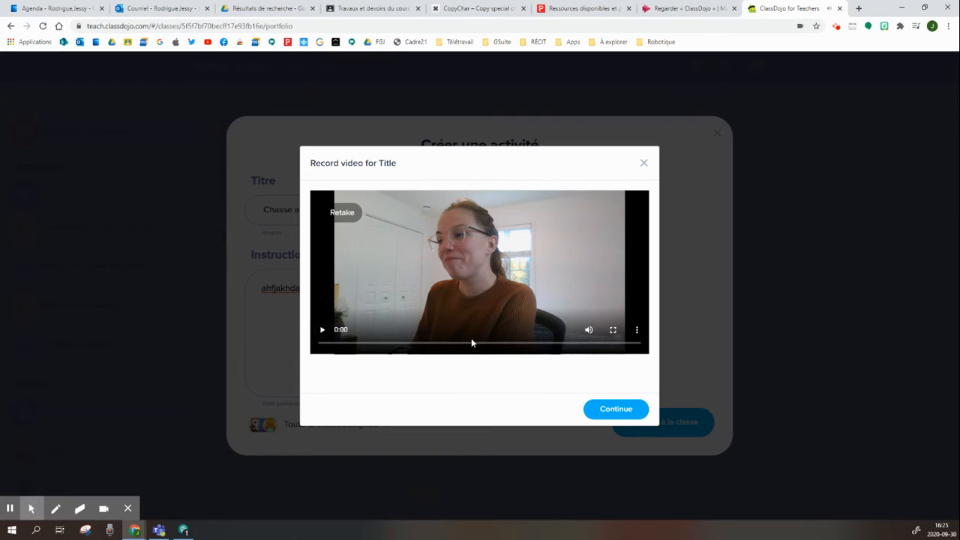
click(614, 412)
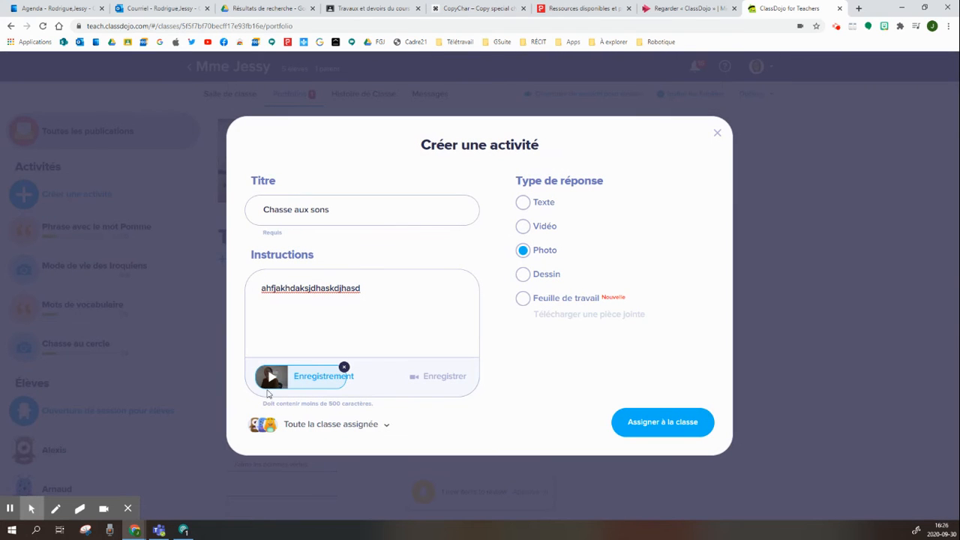
Keep the whole class selected as recipients and assign the activity
click(384, 428)
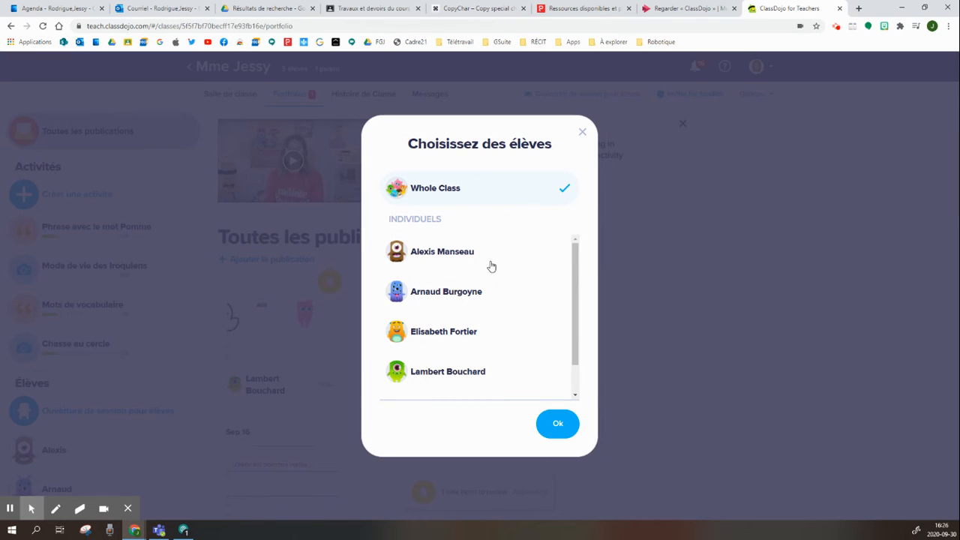
scroll(489, 289, down, 1)
scroll(491, 297, up, 1)
click(552, 423)
click(659, 426)
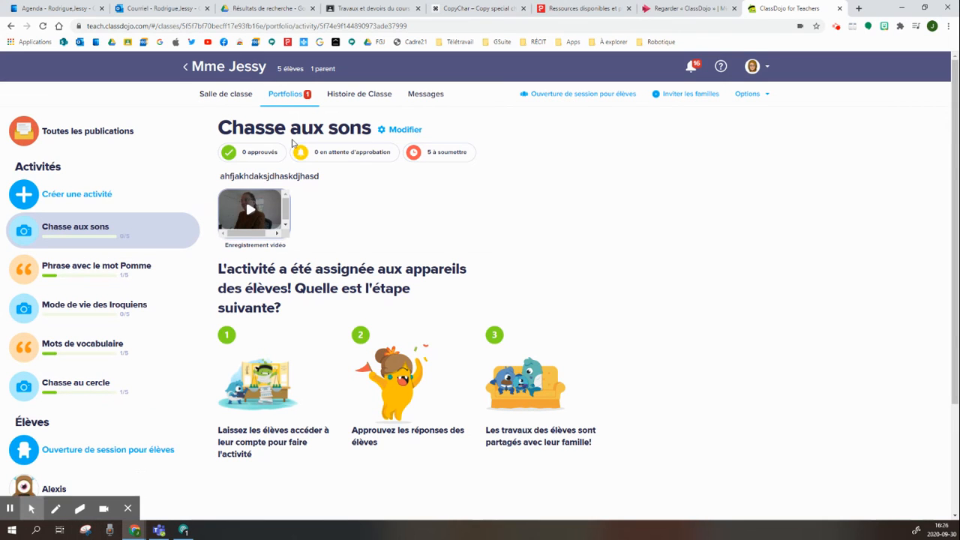
drag(276, 177, 218, 176)
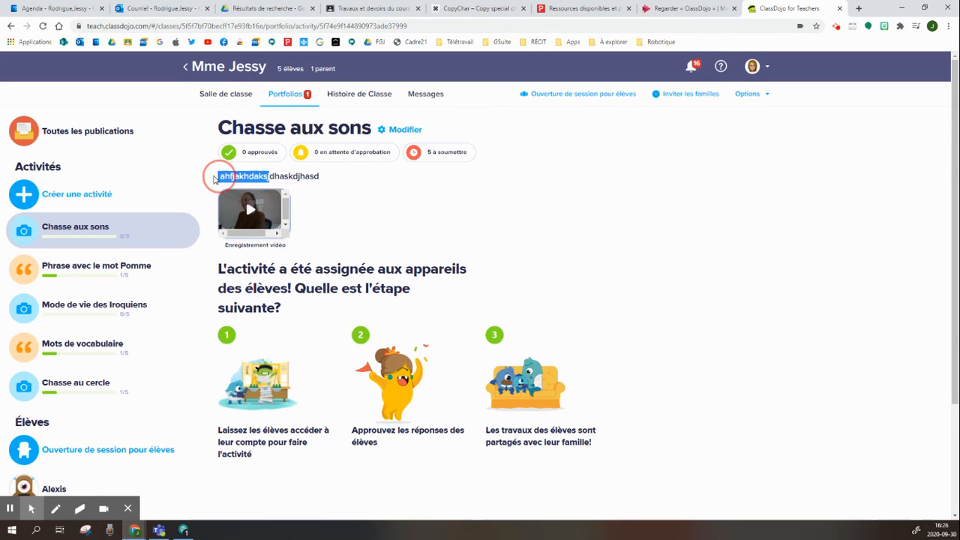
click(248, 180)
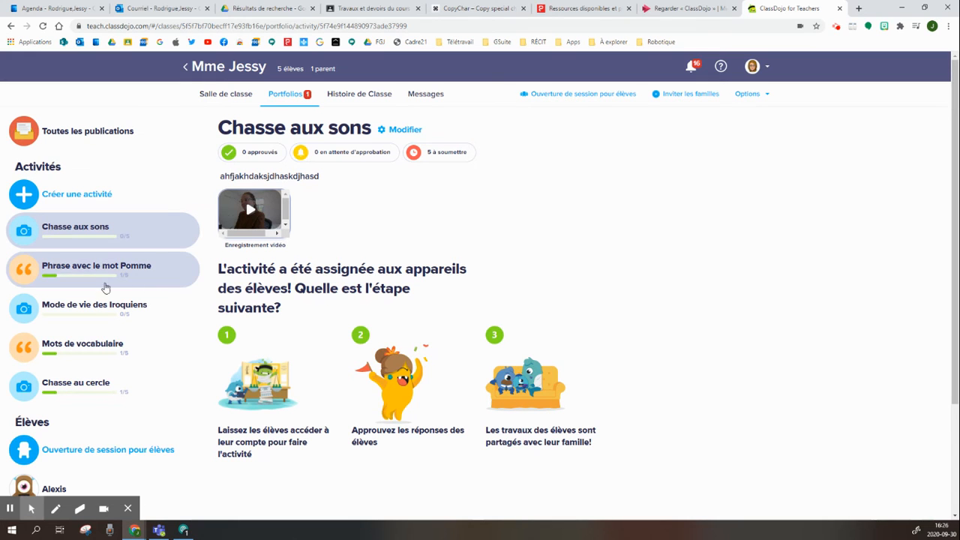
Open the student's coffee cup submission in the "Chasse au cercle" activity, play its recording and pause it
scroll(105, 277, down, 1)
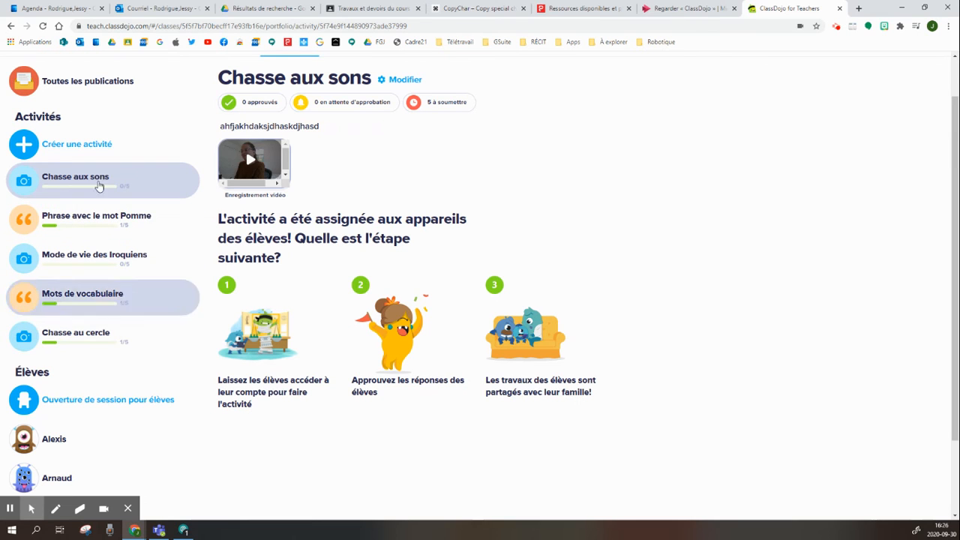
click(78, 342)
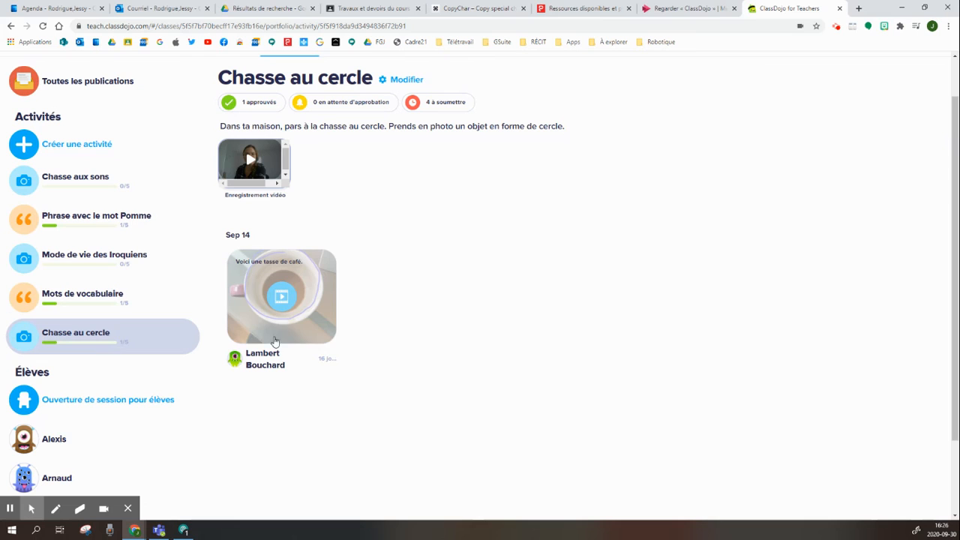
click(323, 336)
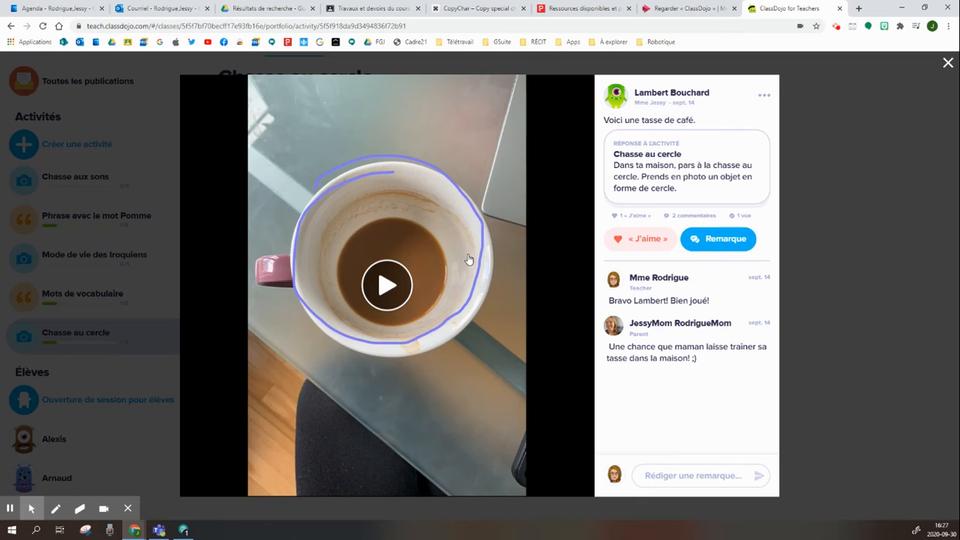
click(389, 291)
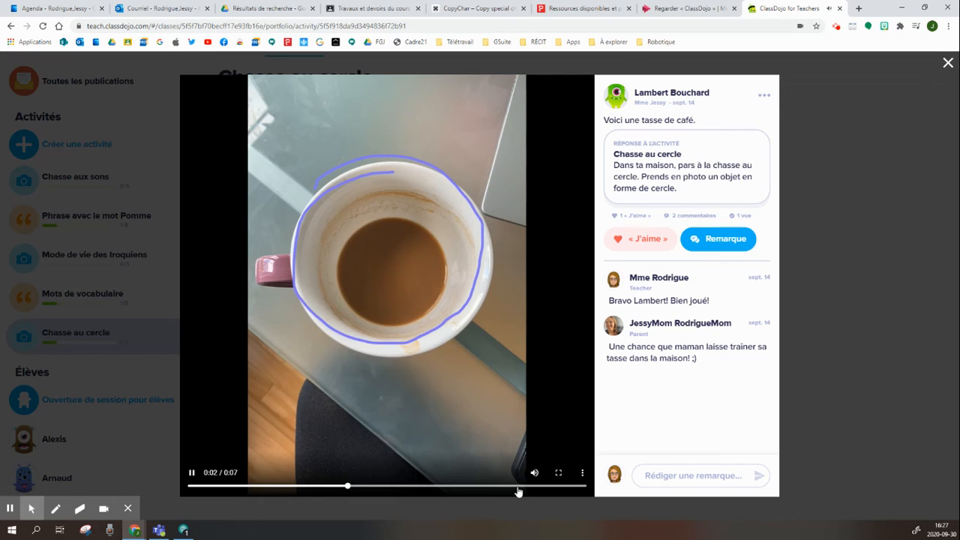
click(192, 473)
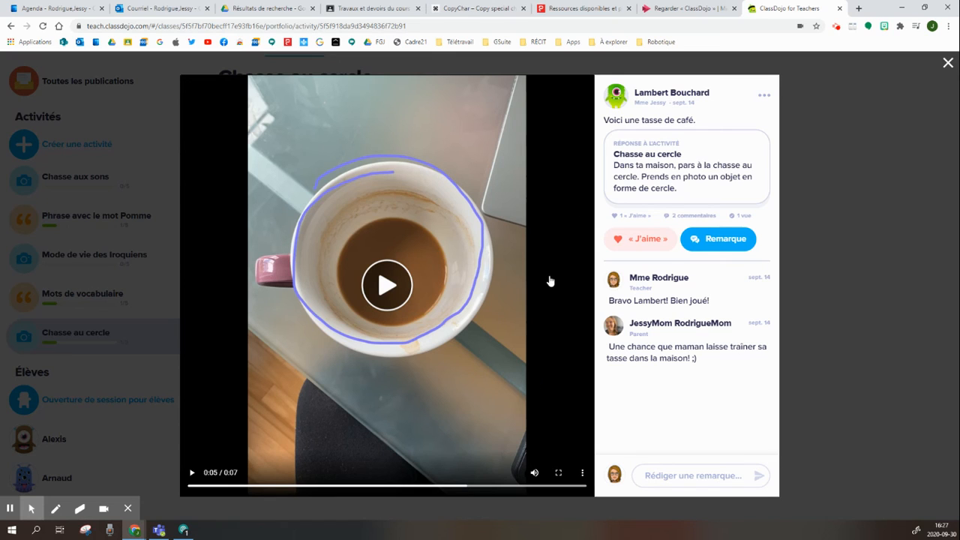
Review the teacher's and parent's comments on the coffee cup submission
click(666, 475)
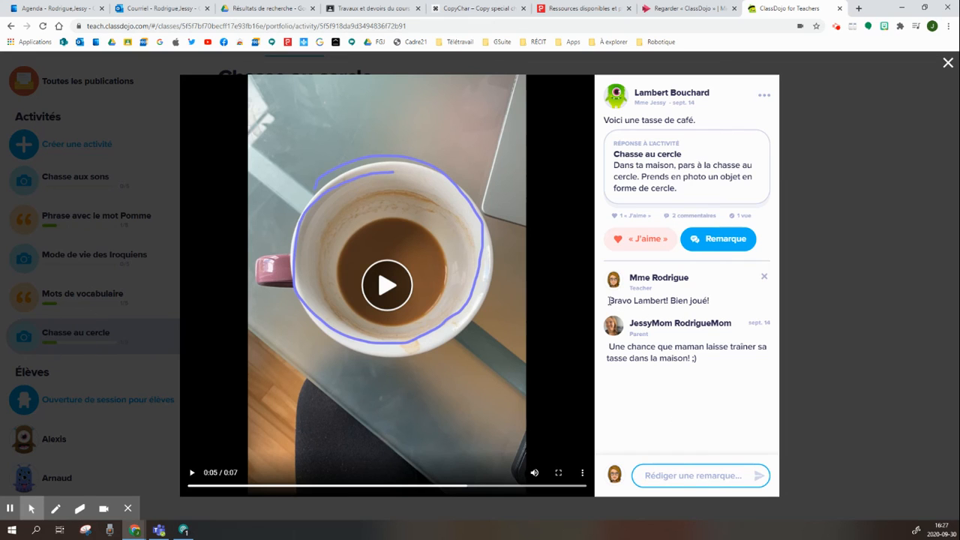
drag(609, 301, 724, 301)
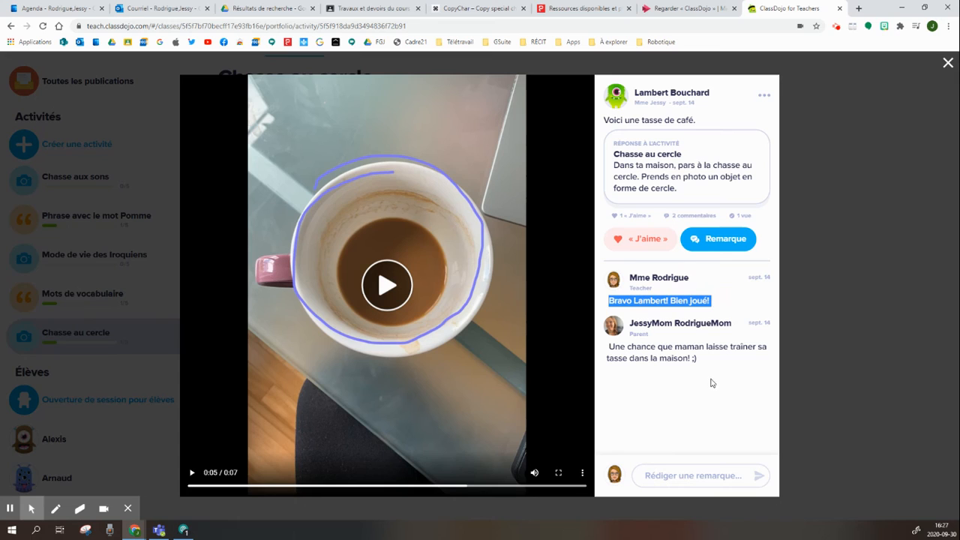
drag(700, 358, 606, 344)
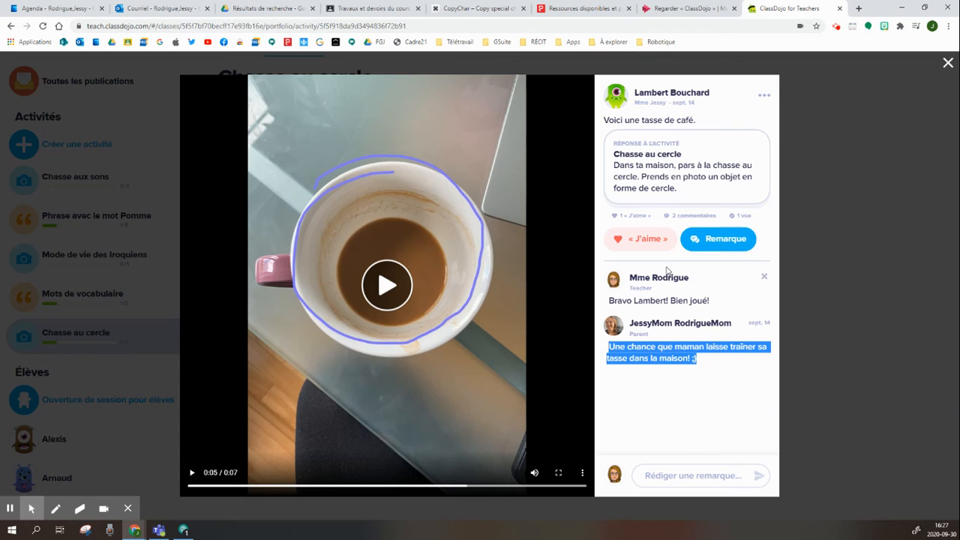
Remove the like from the coffee cup submission and add it back
click(638, 240)
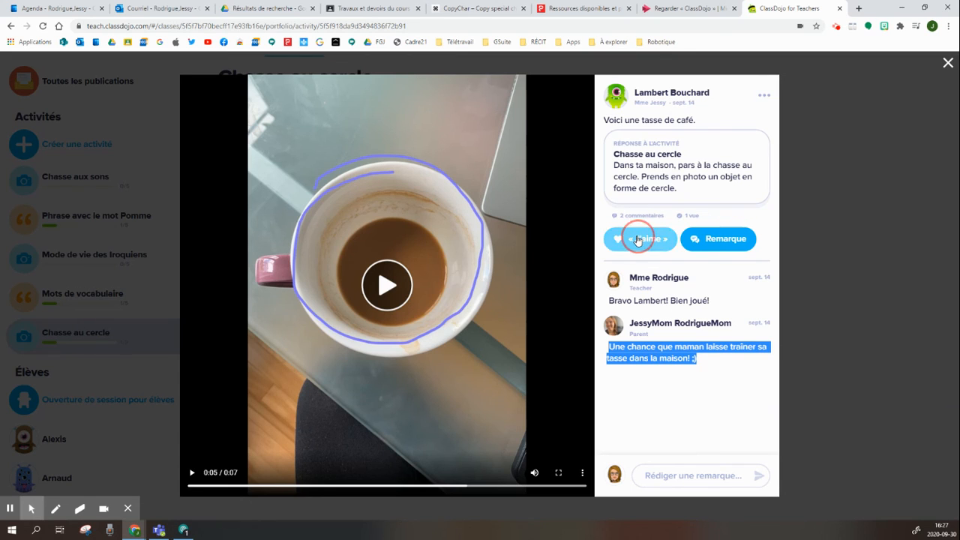
click(638, 240)
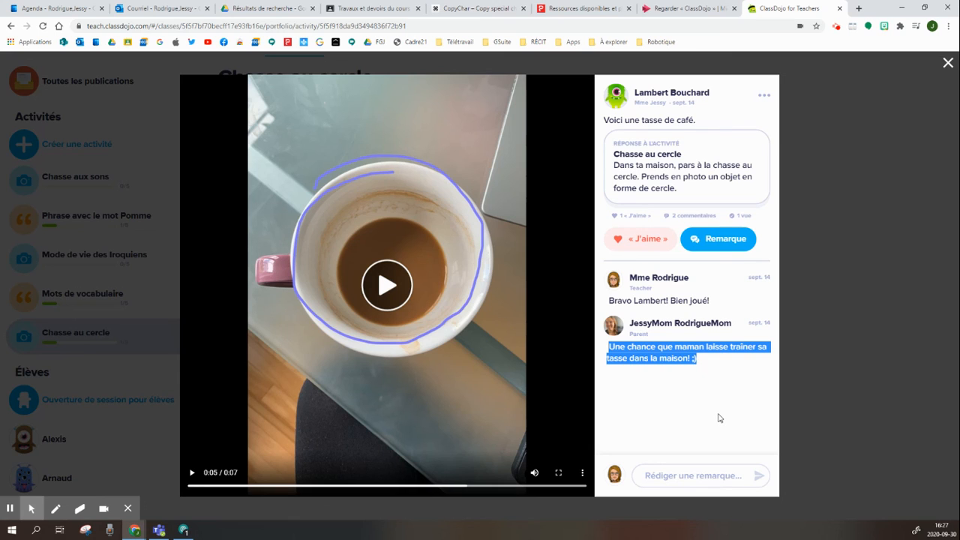
Look at the submission's extra options and its comment field, and close the submission
click(763, 98)
click(738, 241)
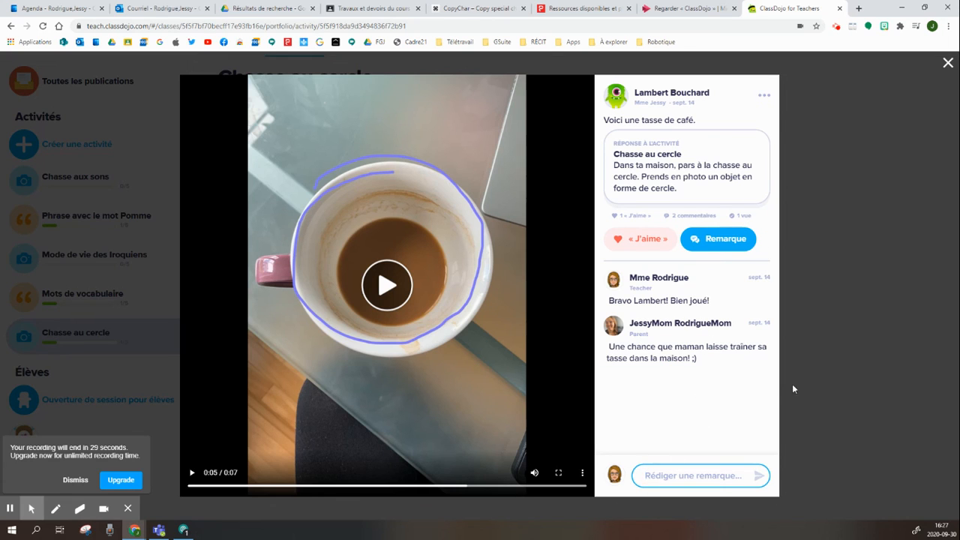
click(807, 396)
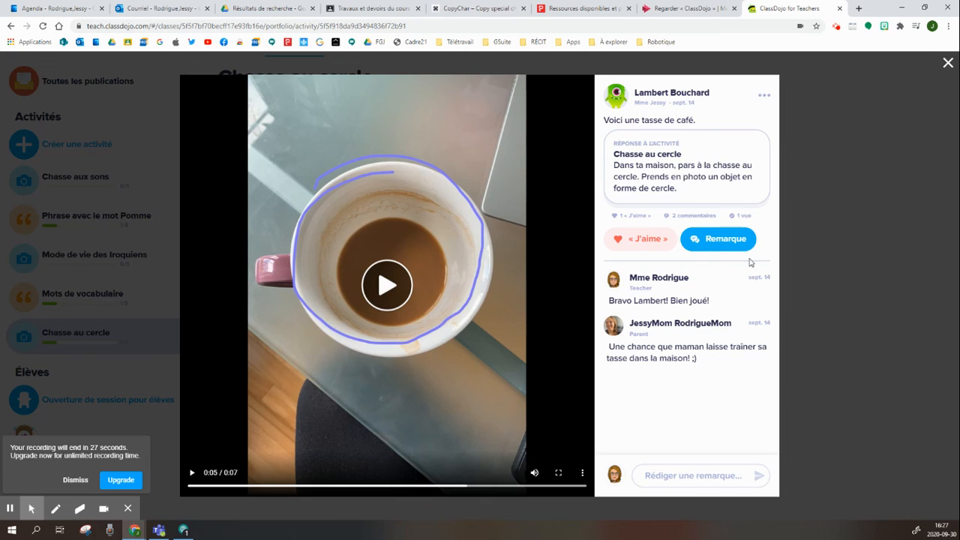
click(763, 97)
click(793, 109)
click(947, 64)
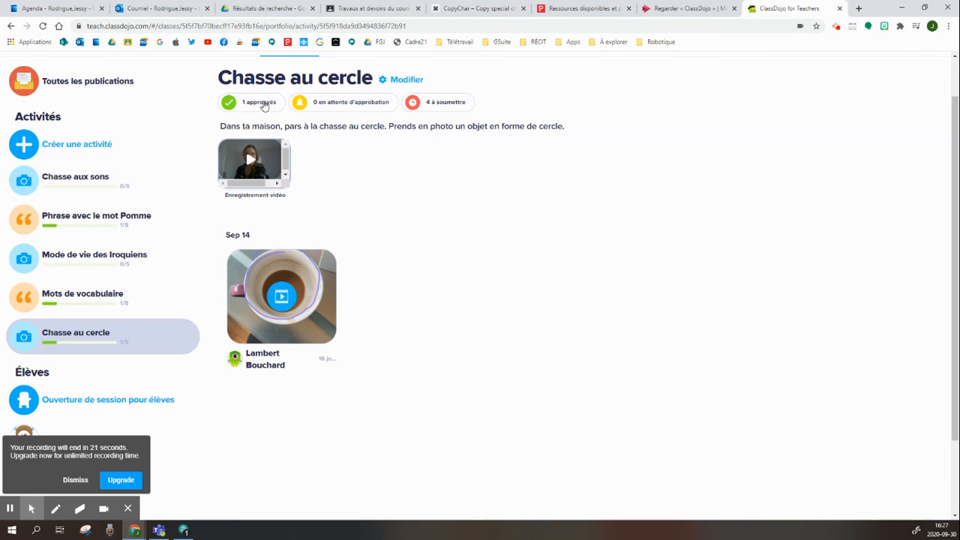